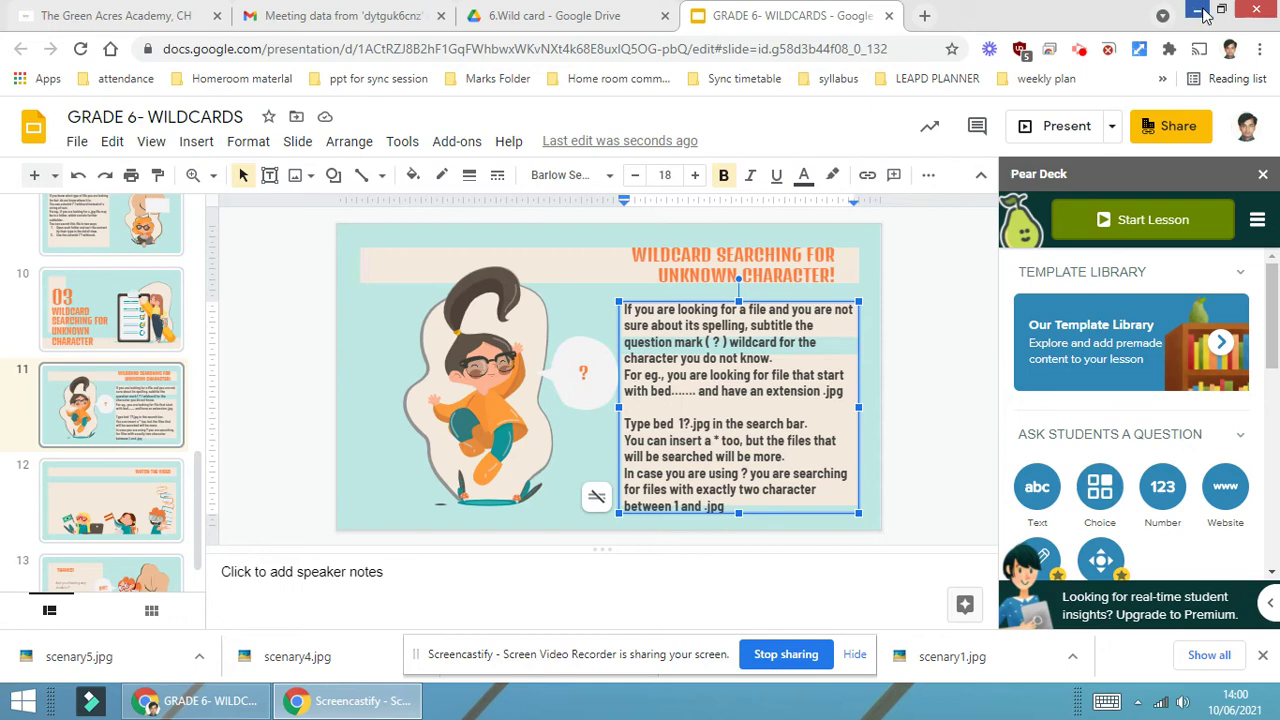
Minimize Chrome, open This PC, go to the Pictures folder and focus its search box.
left_click(1203, 12)
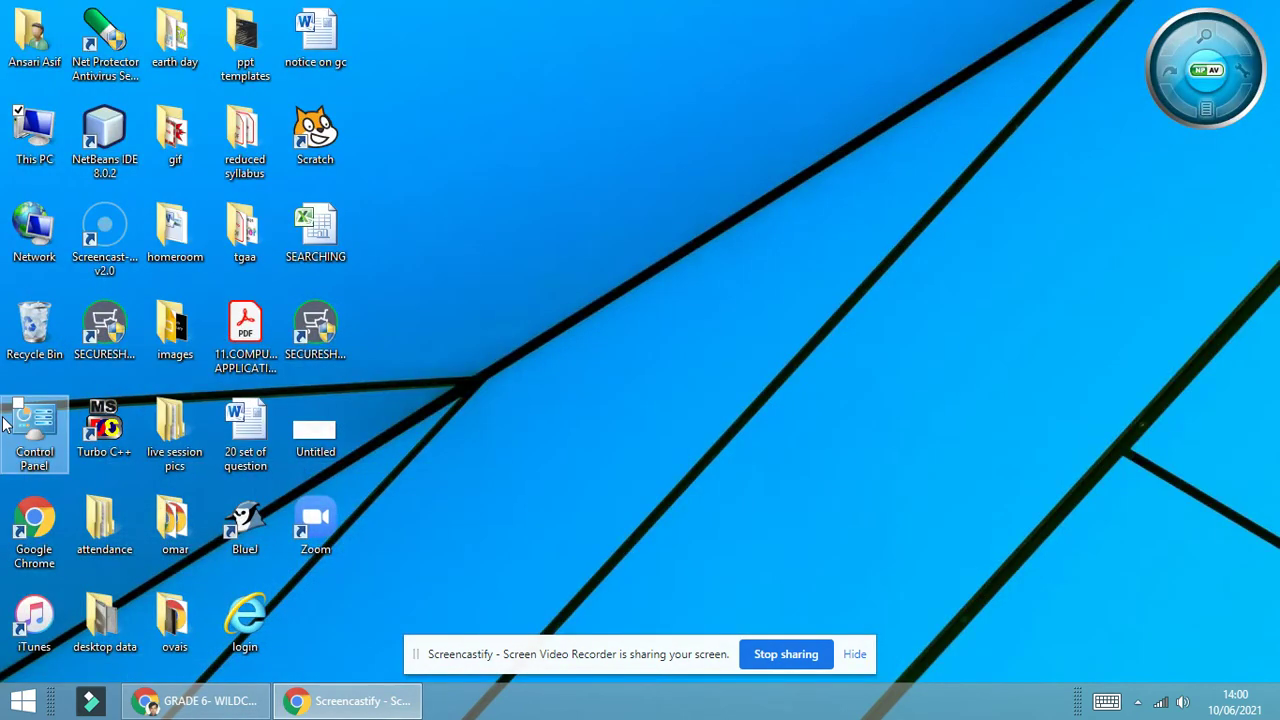
double_click(35, 160)
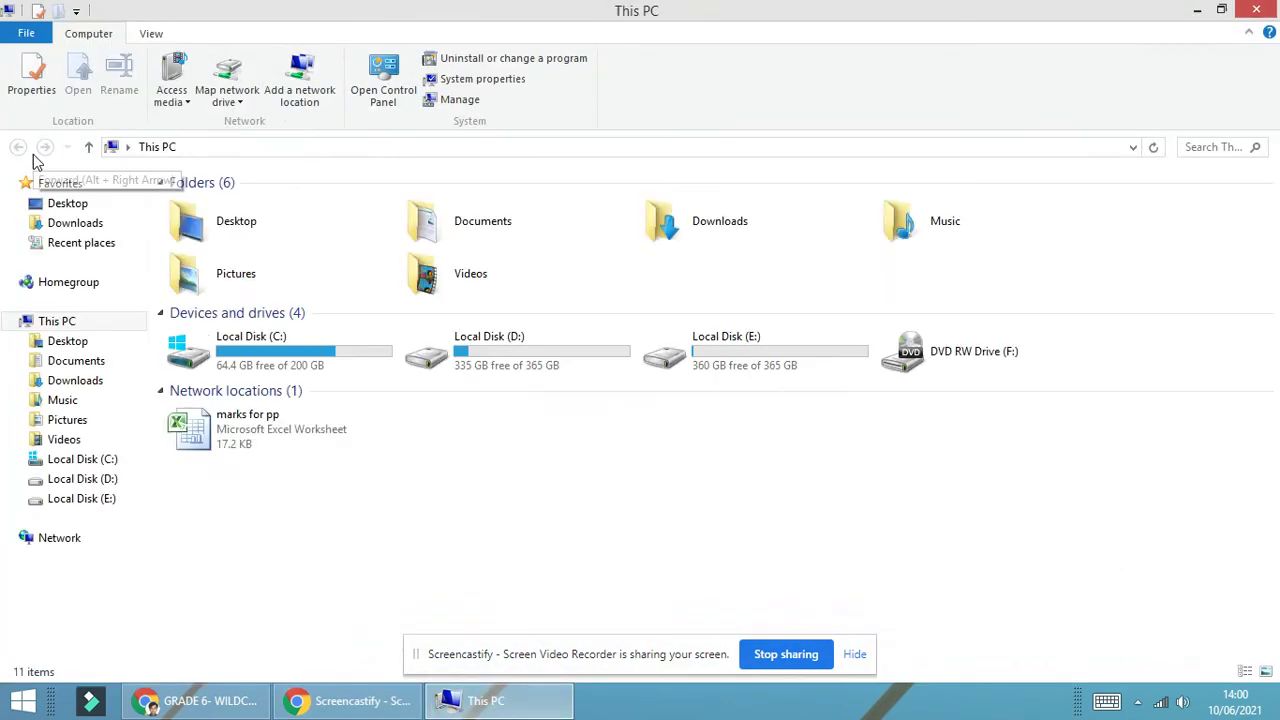
left_click(70, 425)
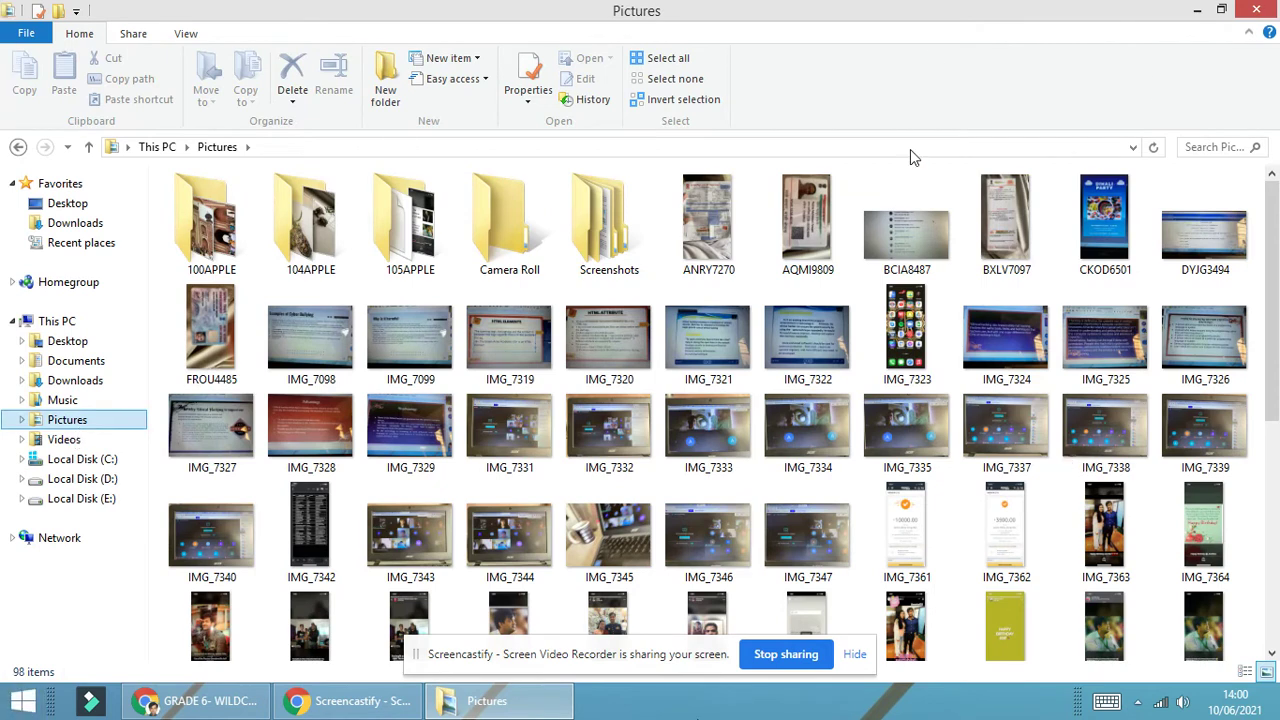
left_click(1199, 150)
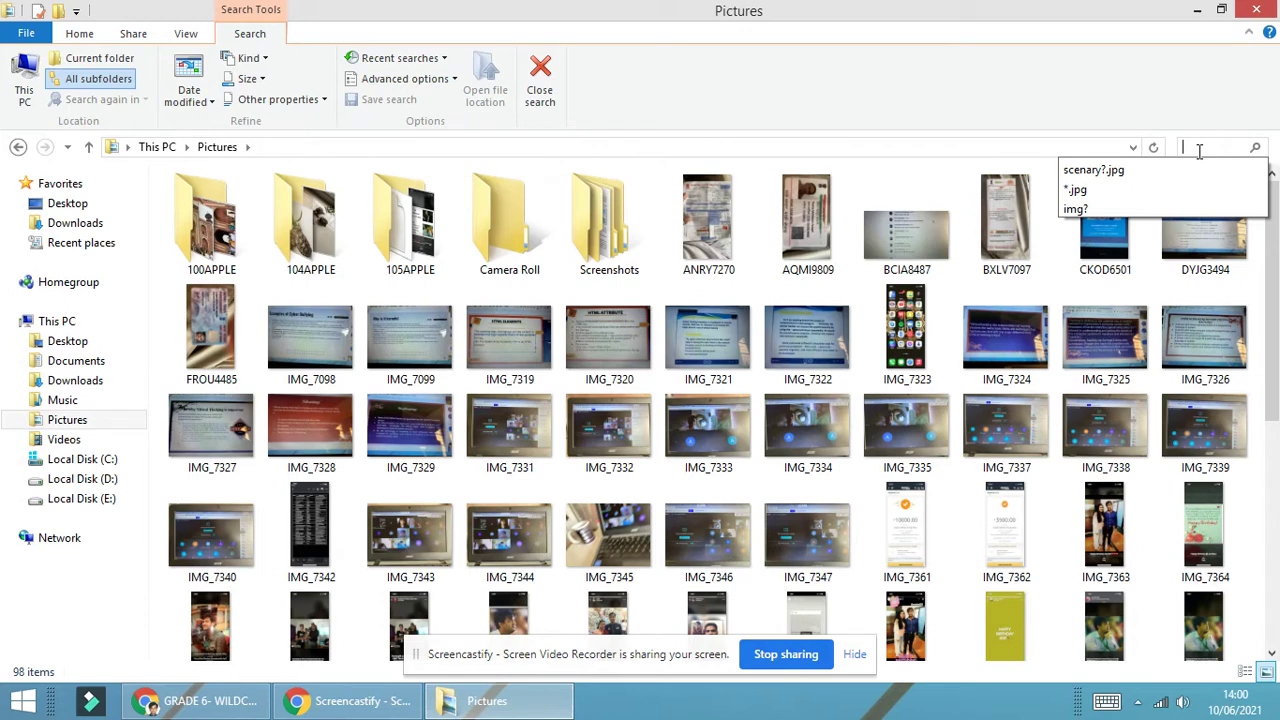
Search Pictures for *.jpg to list 101 JPEG images, then select the query.
left_click(1199, 150)
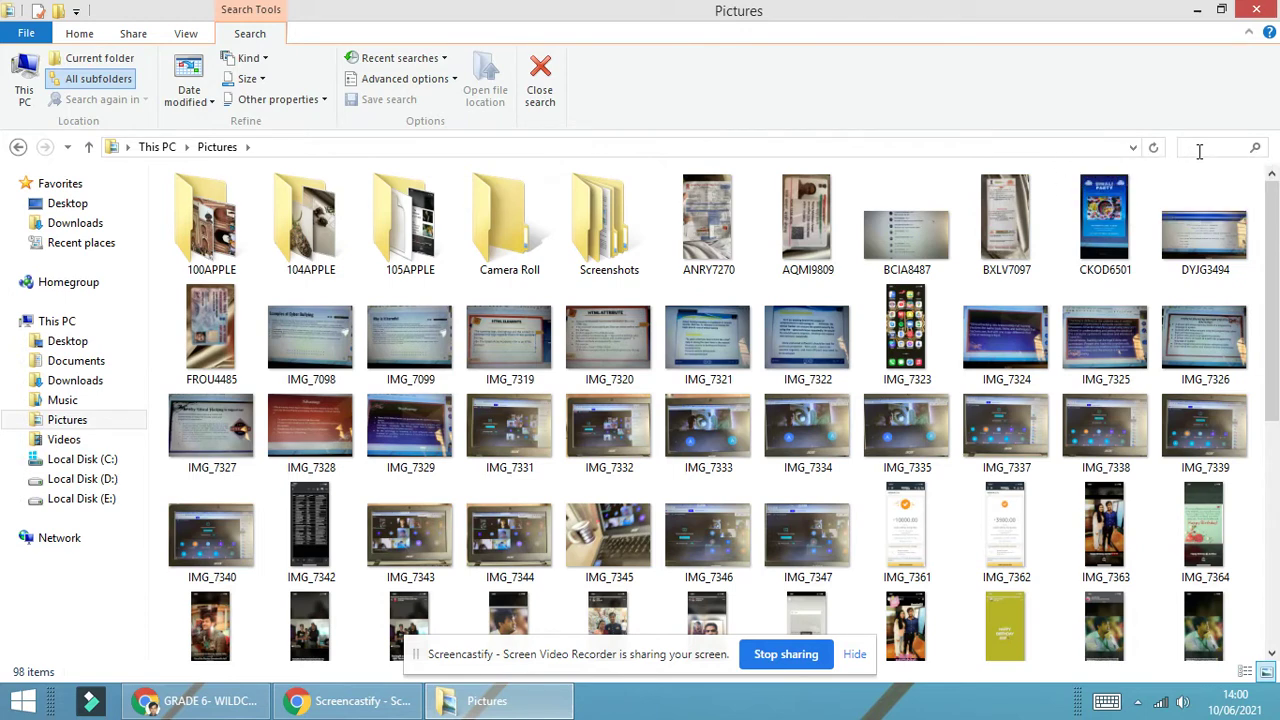
type("*")
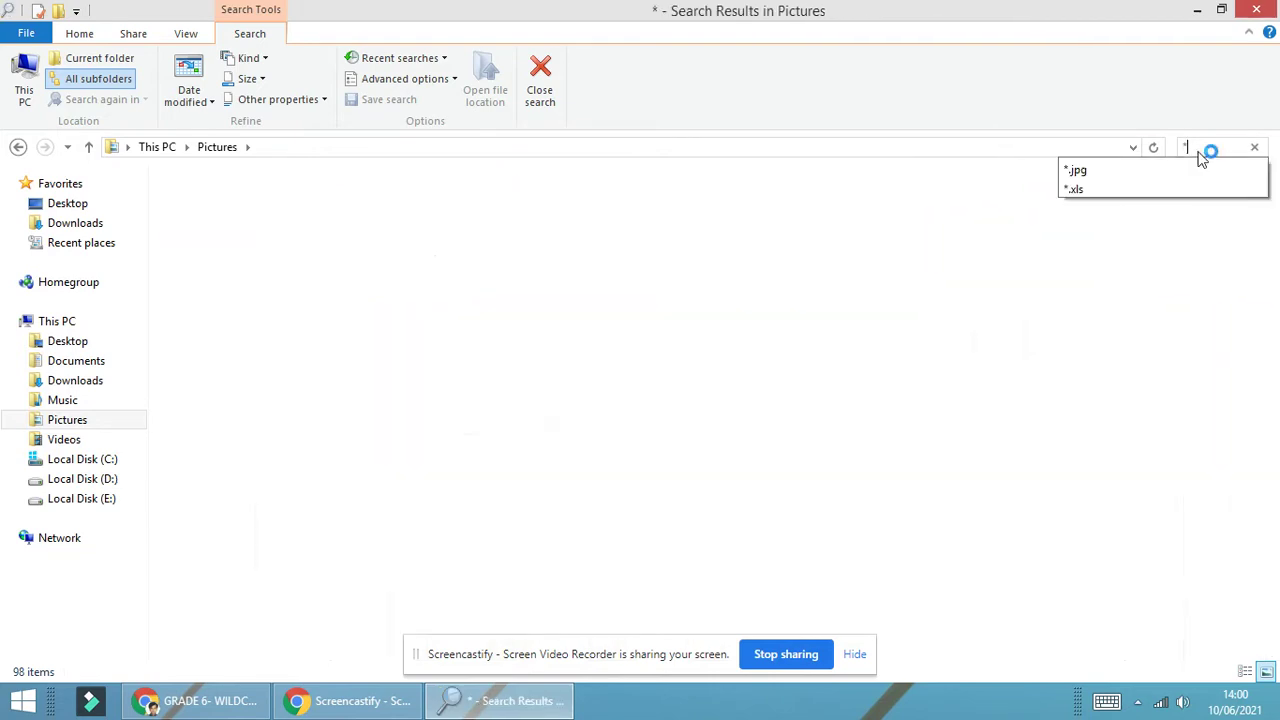
type(".jpg")
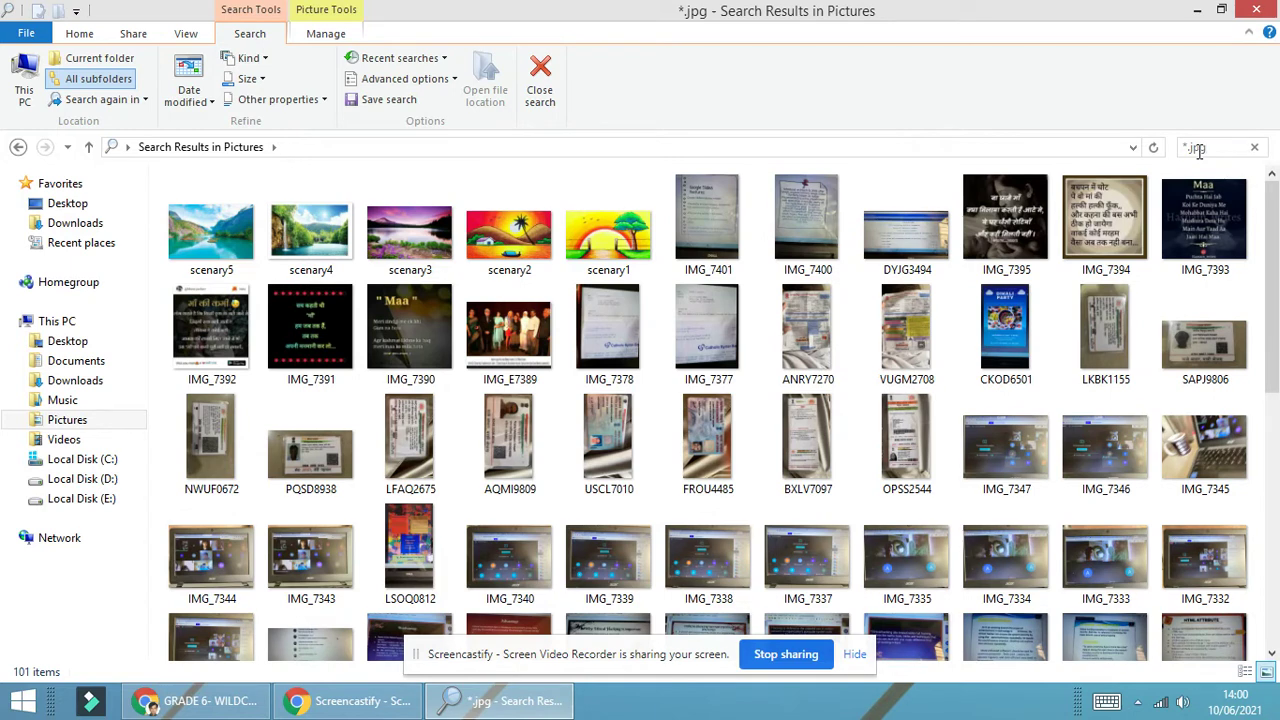
mouse_move(1183, 186)
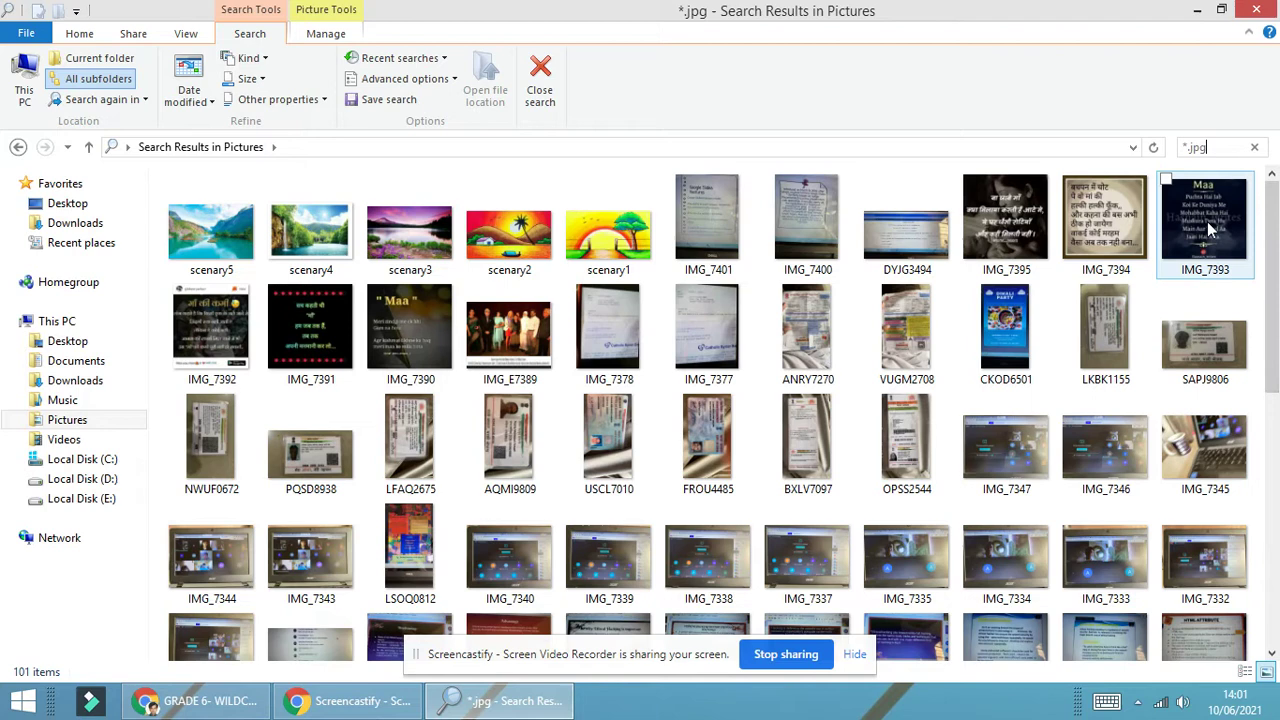
left_click(1205, 148)
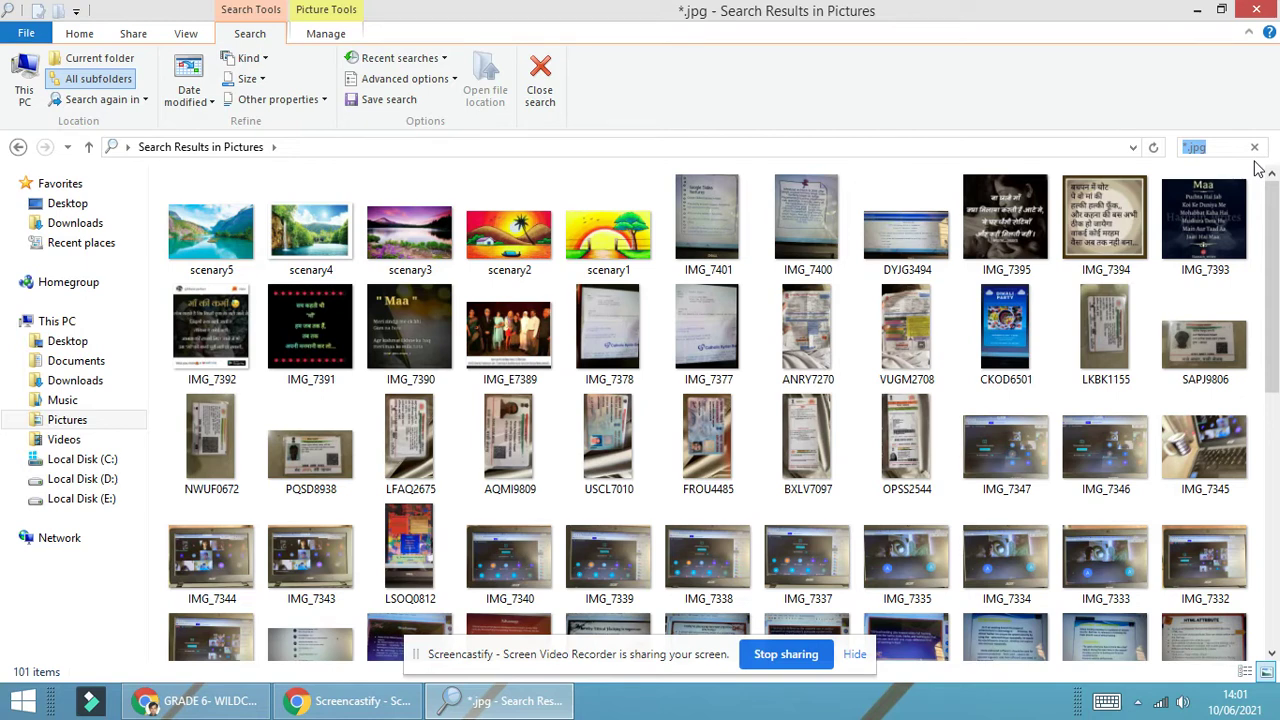
Replace the query with scen?.jpg to list the five scenary images, then highlight the ?
type("sc")
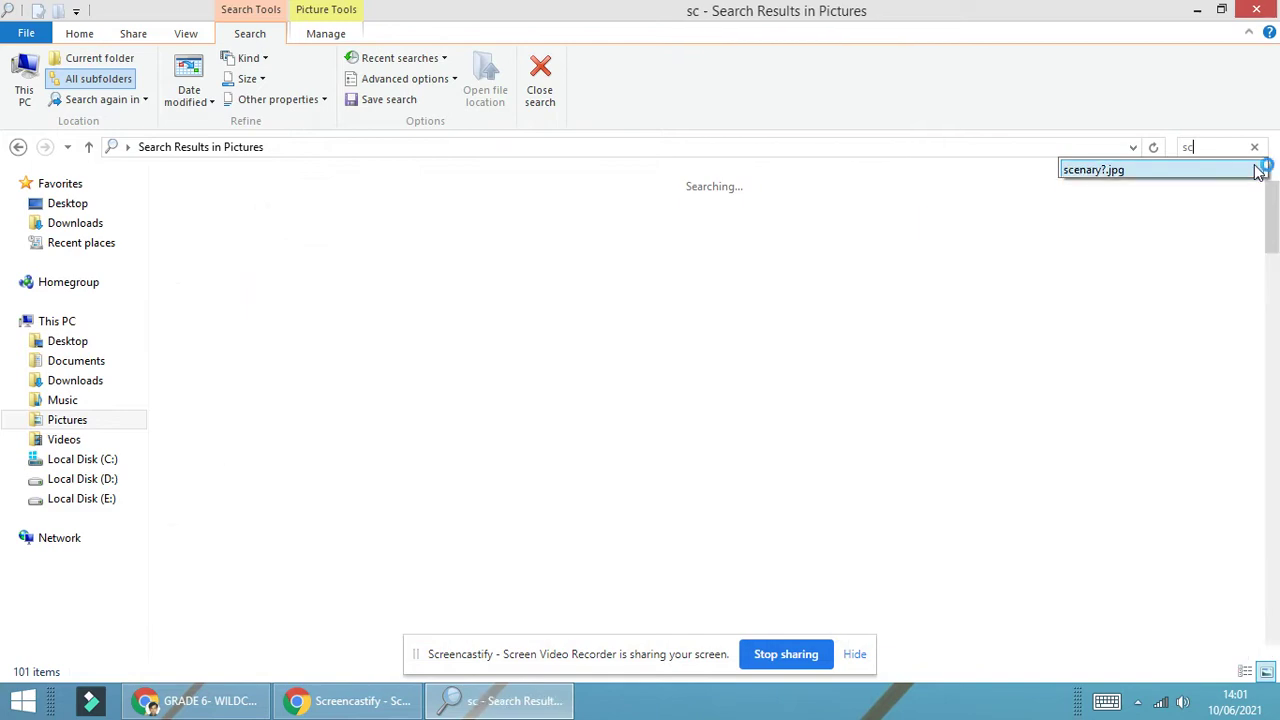
type("en")
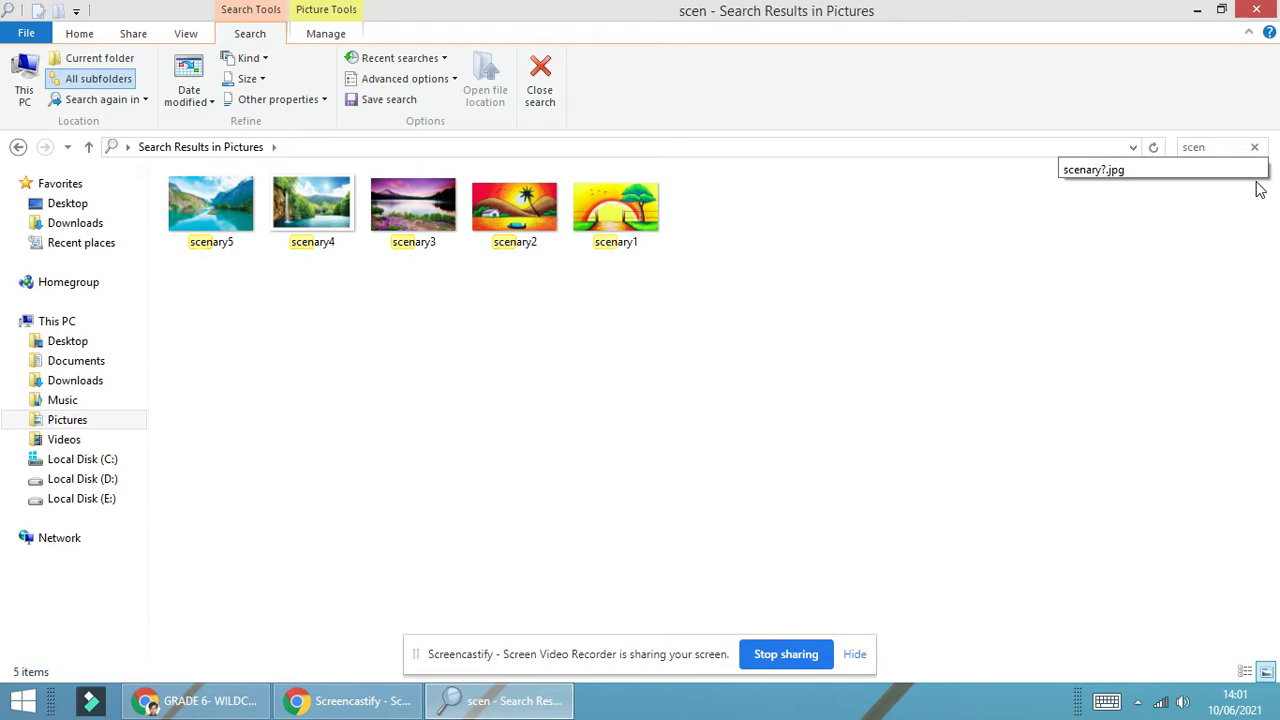
type("?")
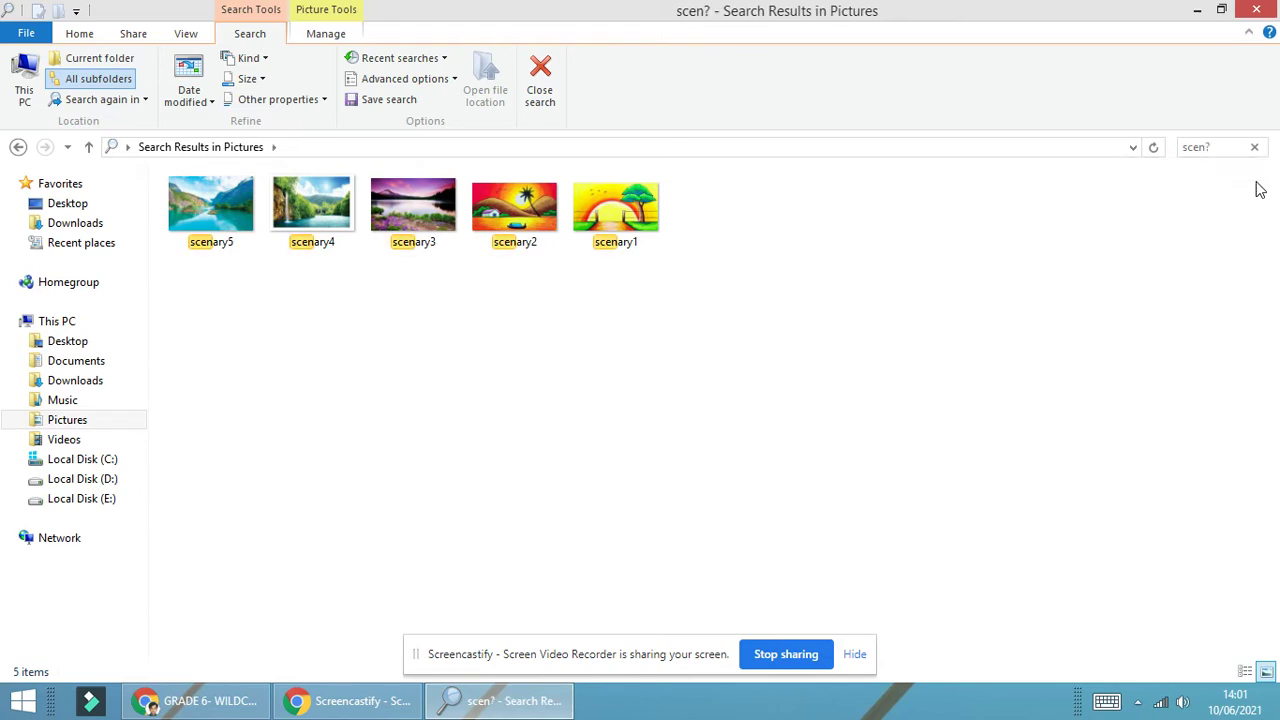
type(".jog")
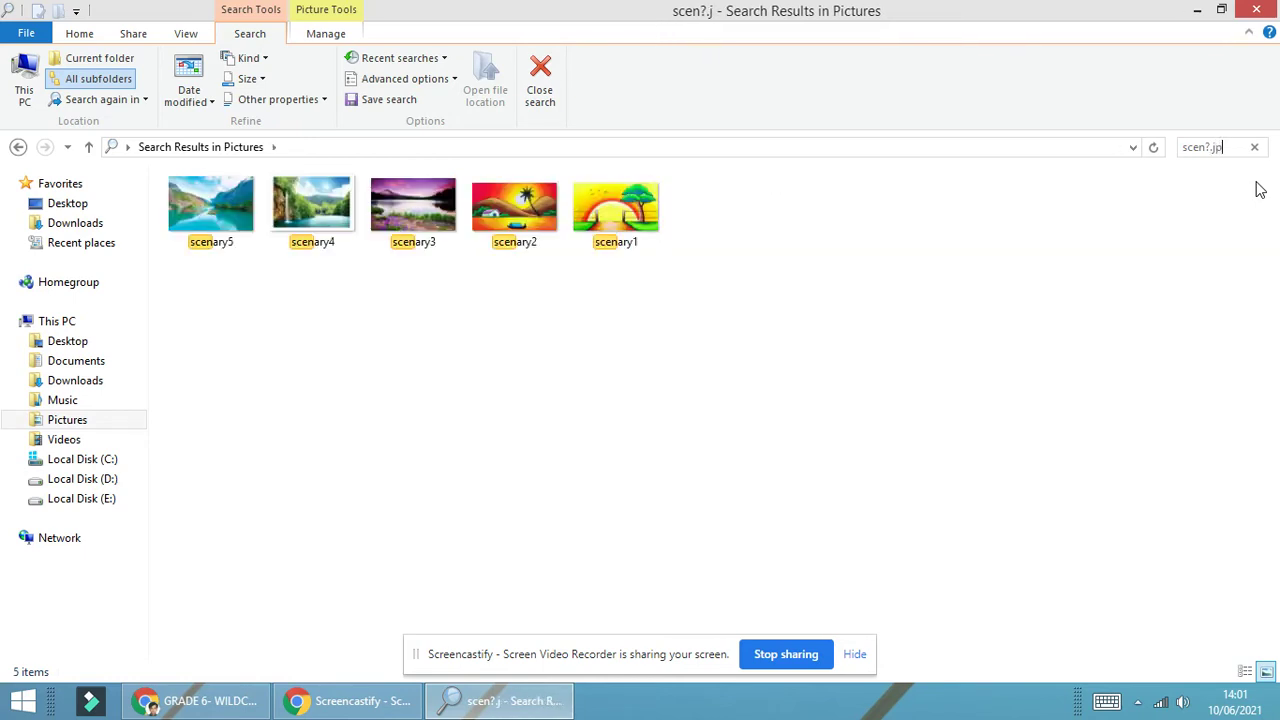
type("pg")
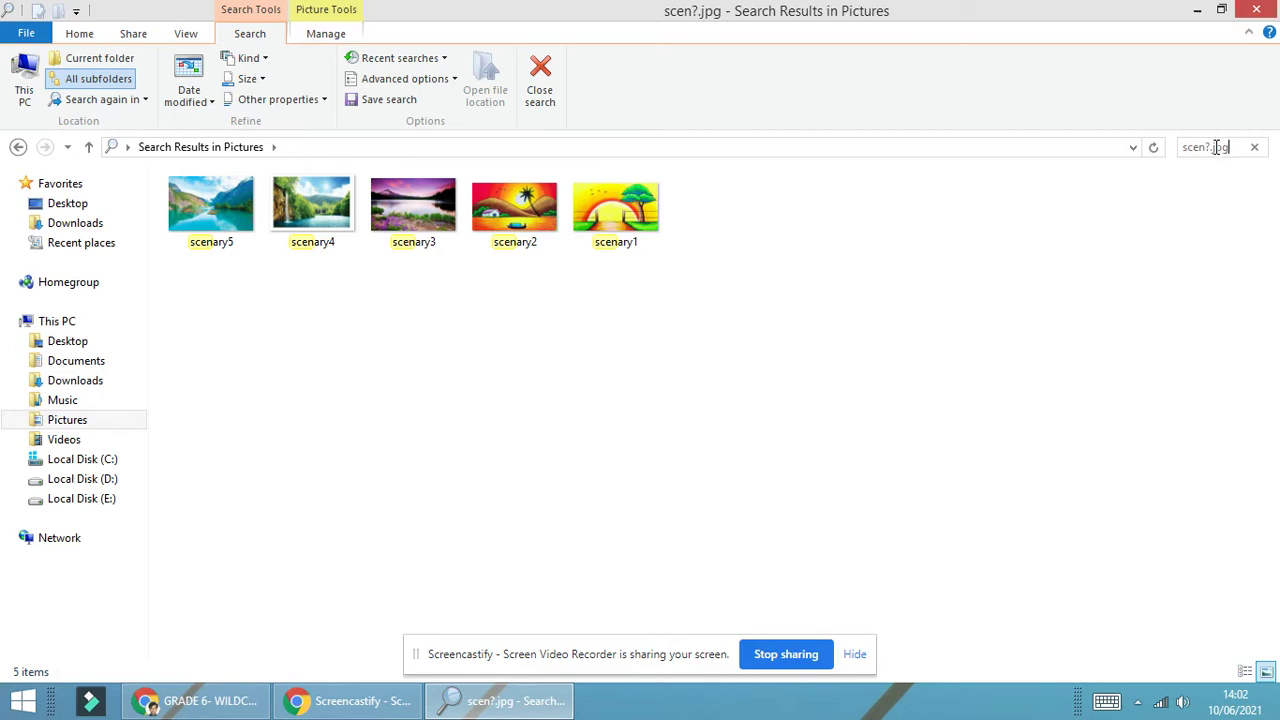
left_click_drag(1215, 147, 1209, 147)
Fix the extension typo back to scen?.jpg, check scenary5's details, then erase the query.
key("End")
key("BackSpace")
key("BackSpace")
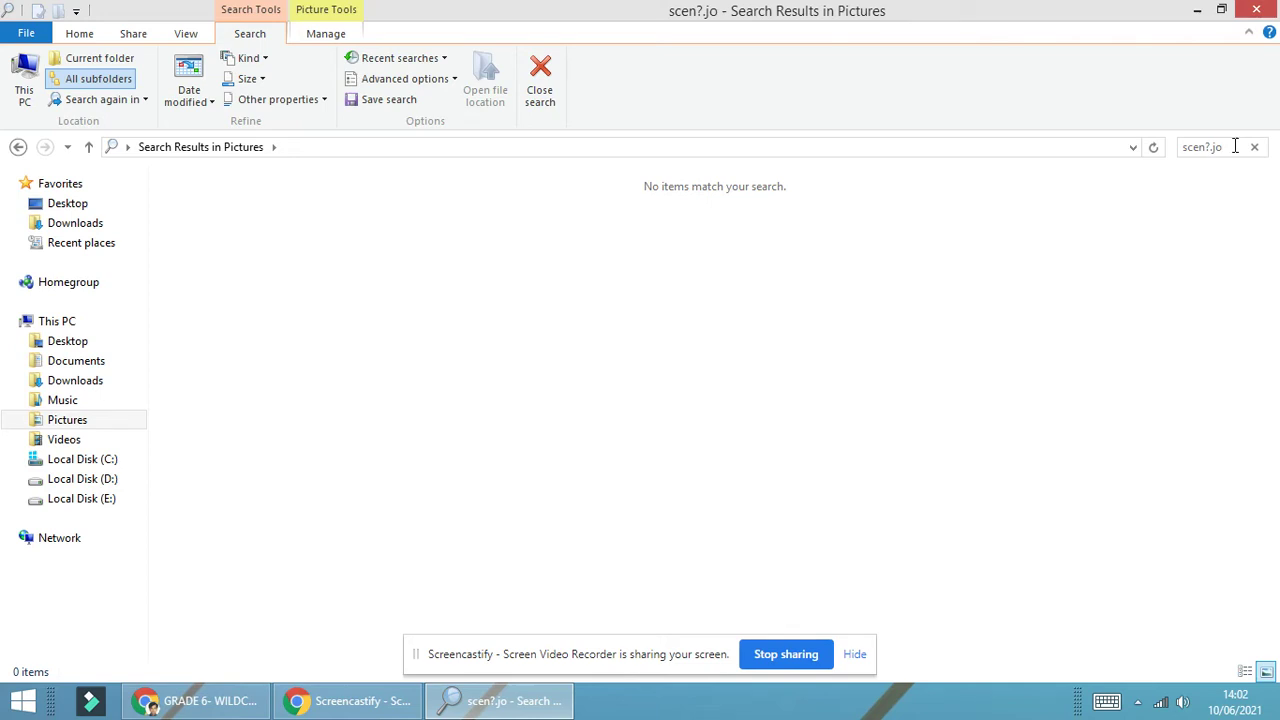
key("BackSpace")
type("pg")
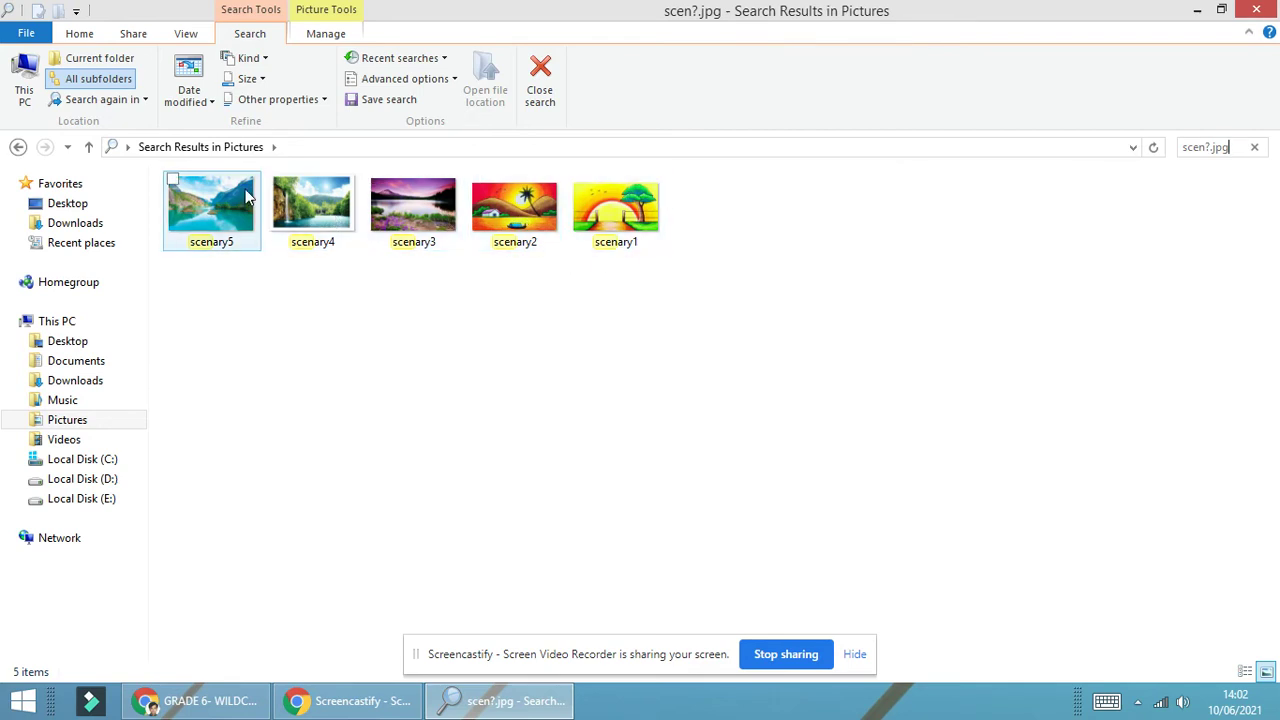
mouse_move(247, 196)
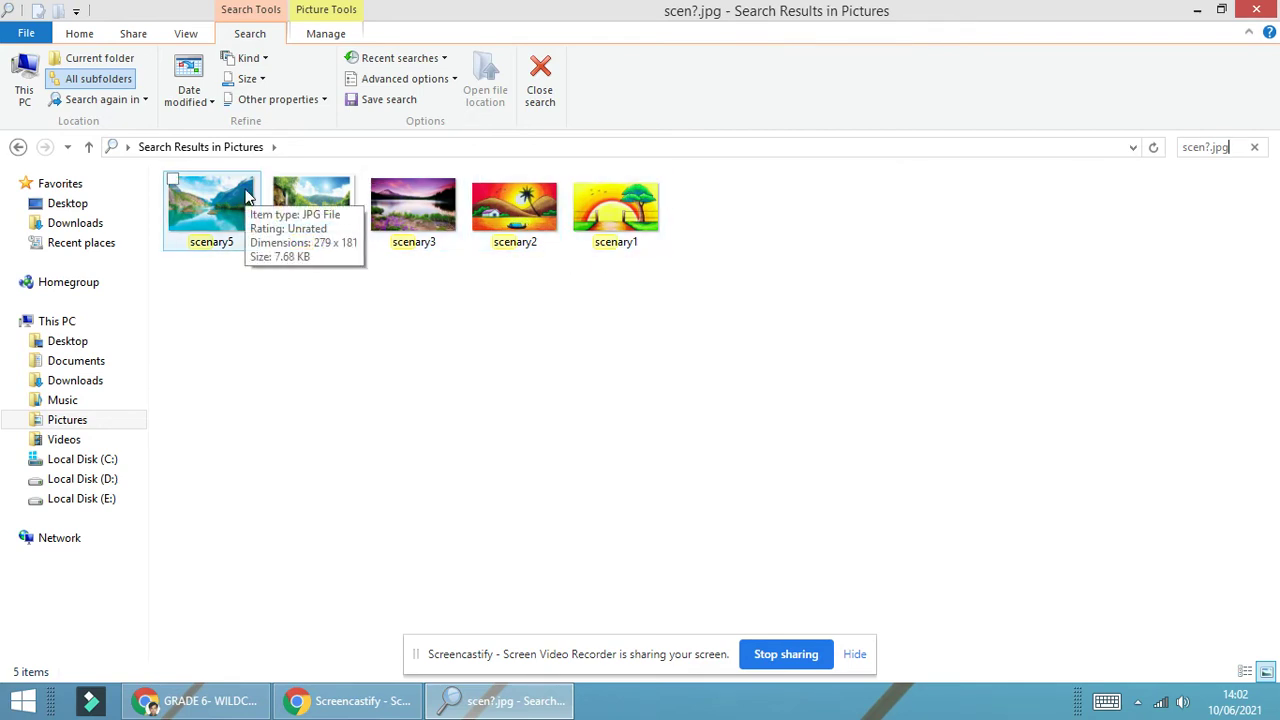
key("BackSpace")
key("BackSpace")
key("BackSpace")
key("BackSpace")
key("BackSpace")
key("BackSpace")
key("BackSpace")
key("BackSpace")
key("BackSpace")
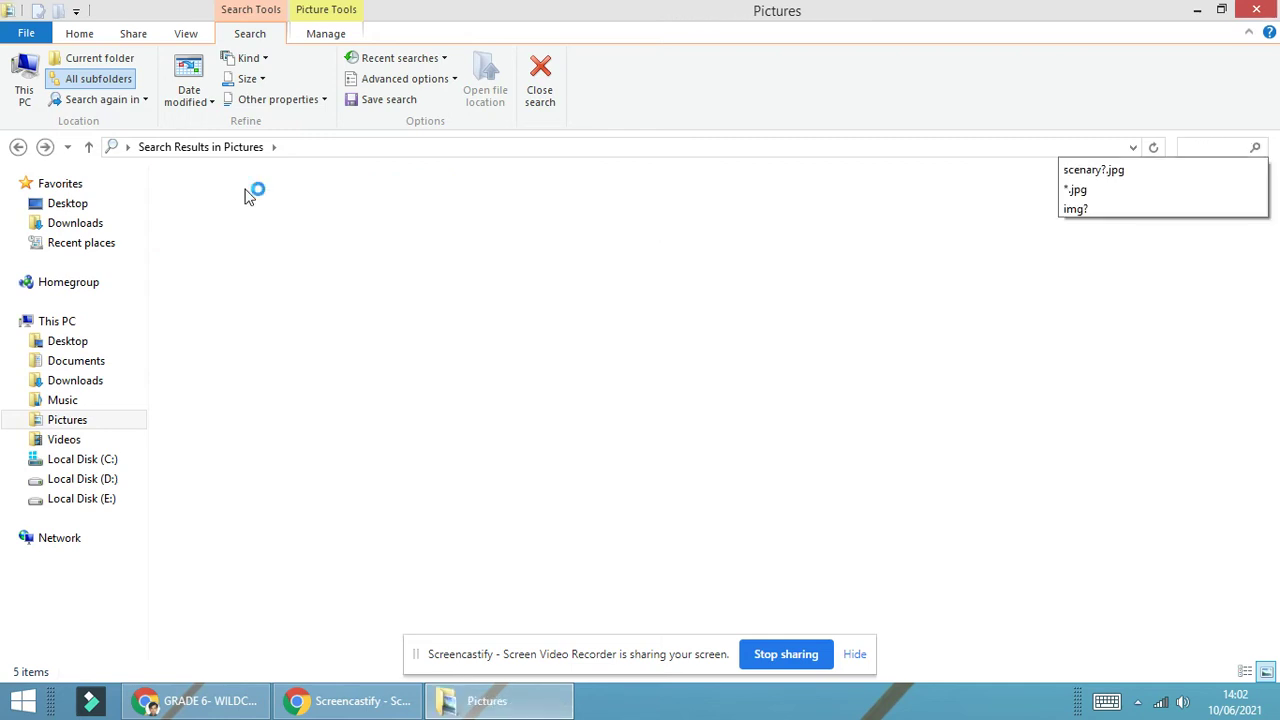
Search *.jpg, scroll through the JPEG results, then erase it to show all 98 items.
type("*")
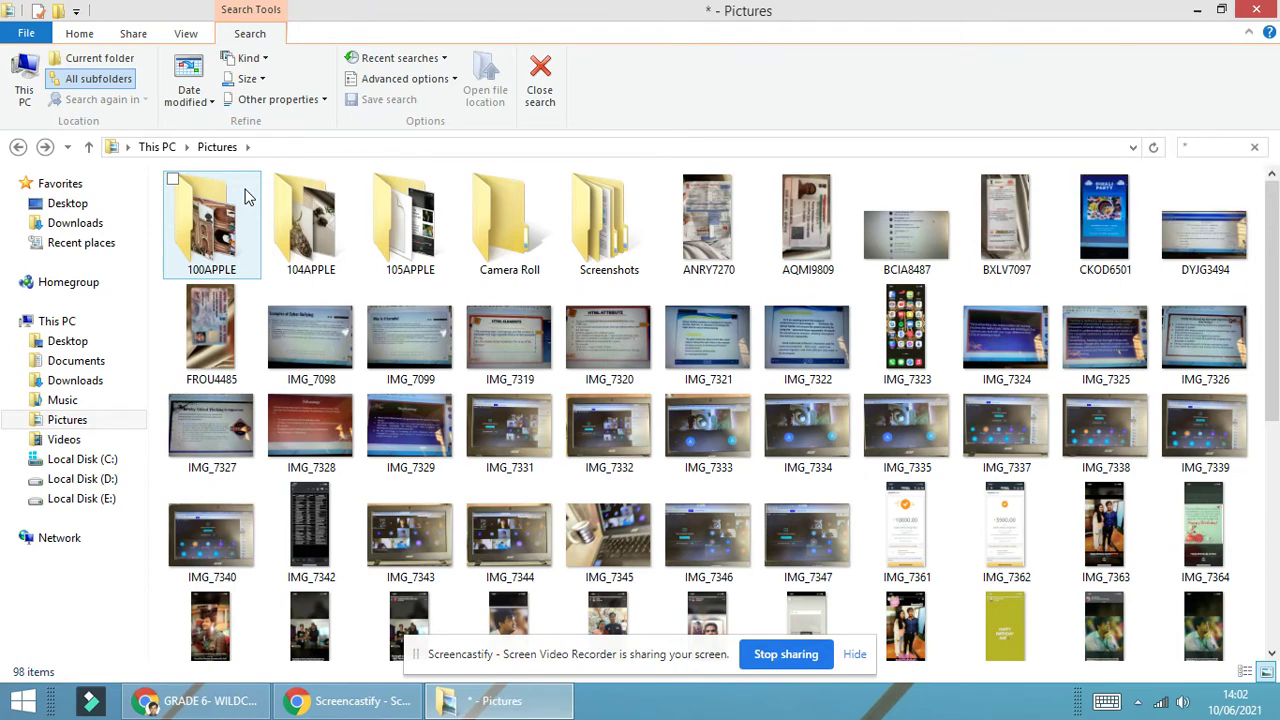
type(".jpg")
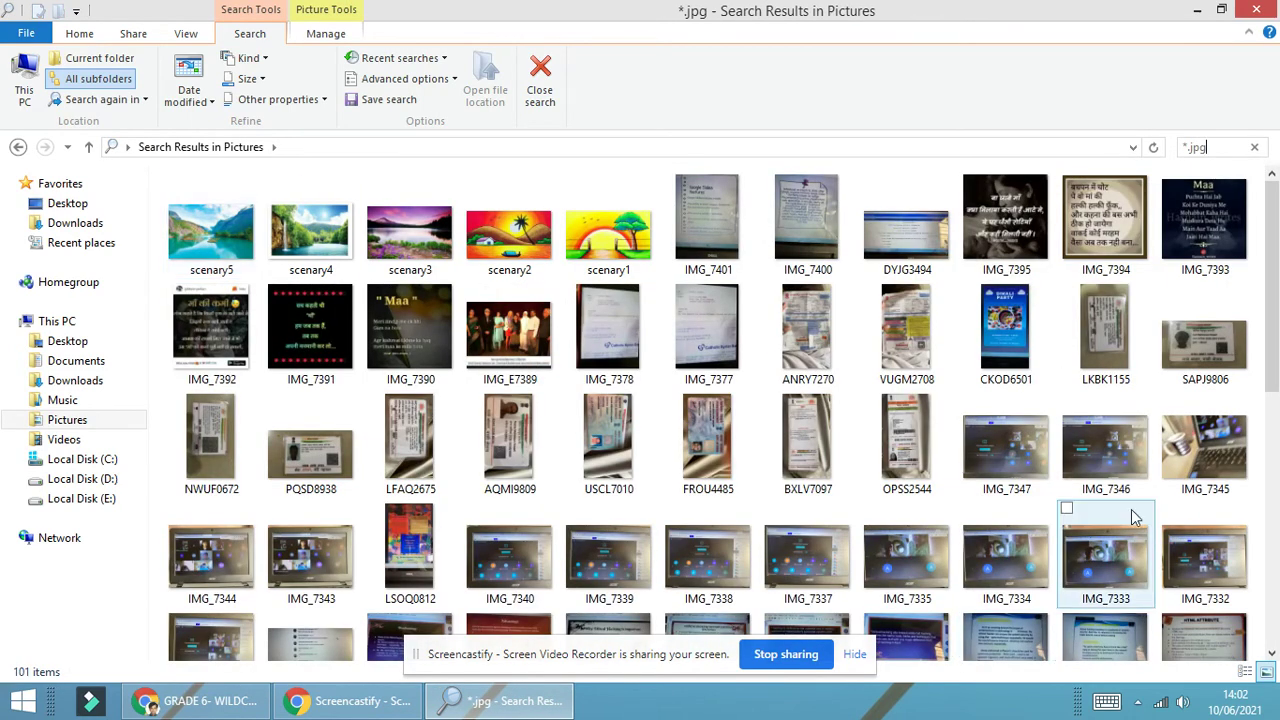
left_click_drag(1274, 328, 1264, 590)
left_click_drag(1265, 594, 1266, 334)
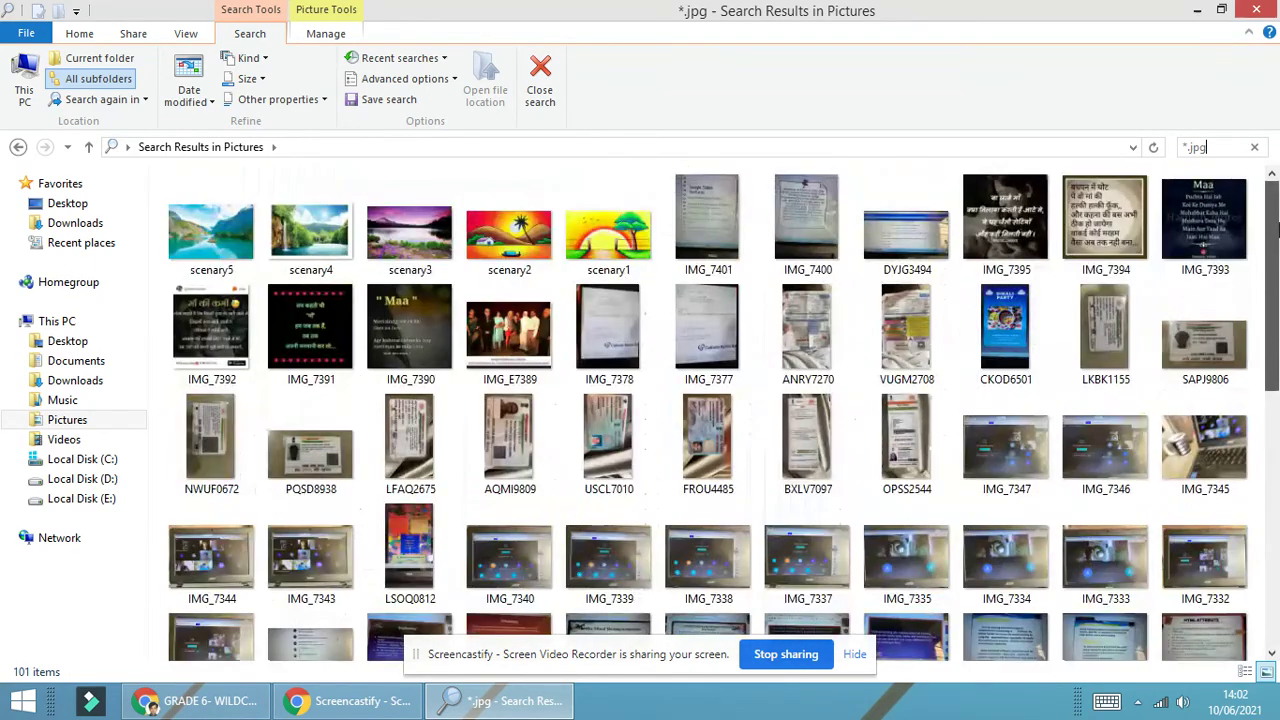
left_click(1222, 147)
key("BackSpace")
key("BackSpace")
key("BackSpace")
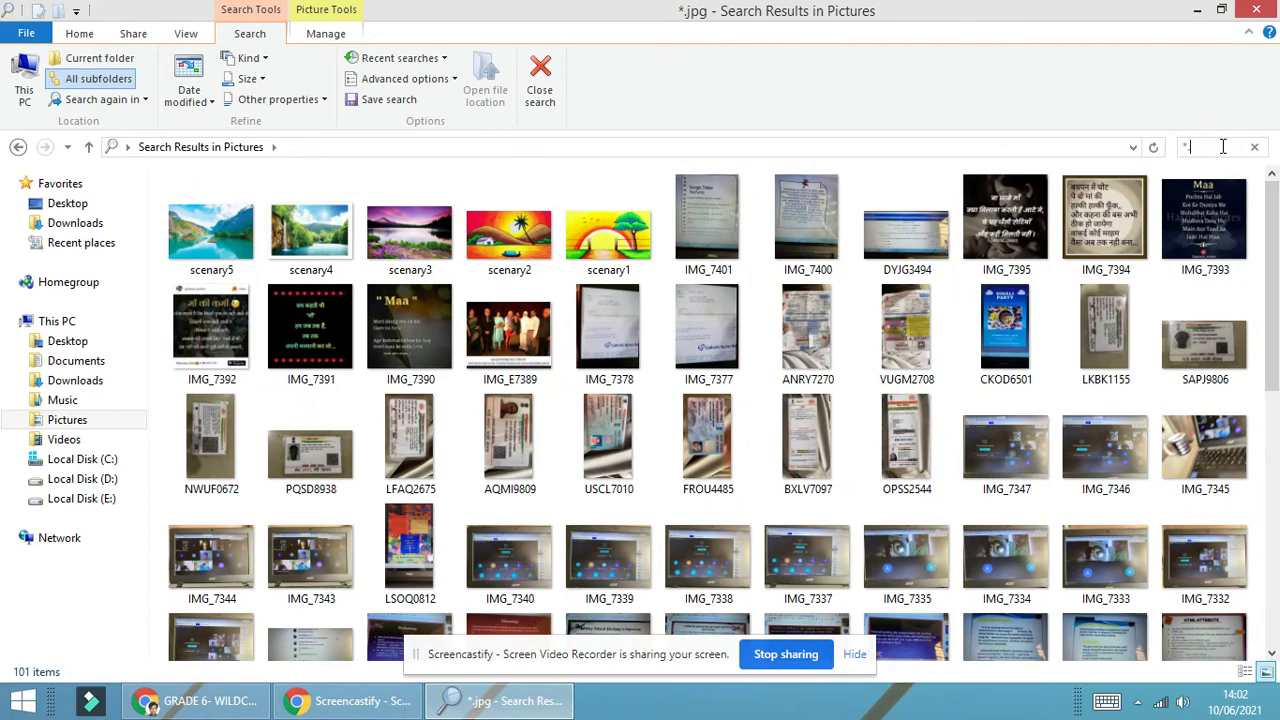
key("BackSpace")
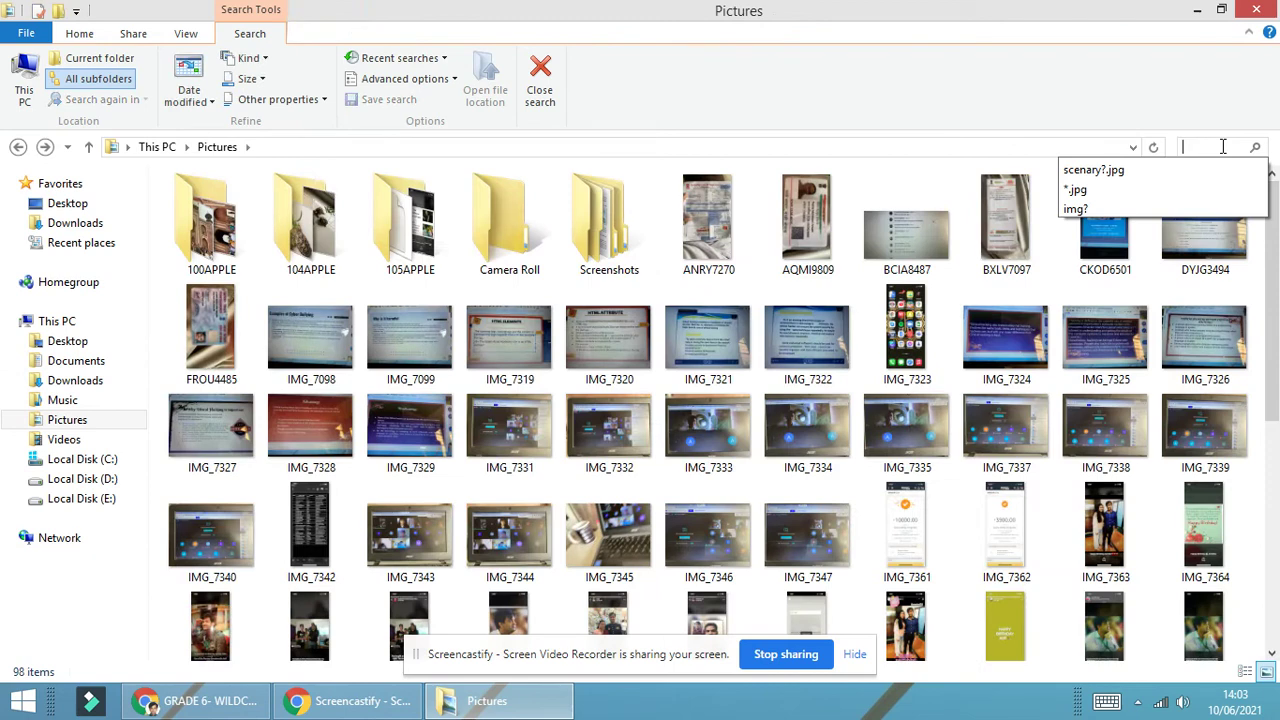
Enter scen?.jpg to list the five scenary images, then trim the query back to sc.
type("scene")
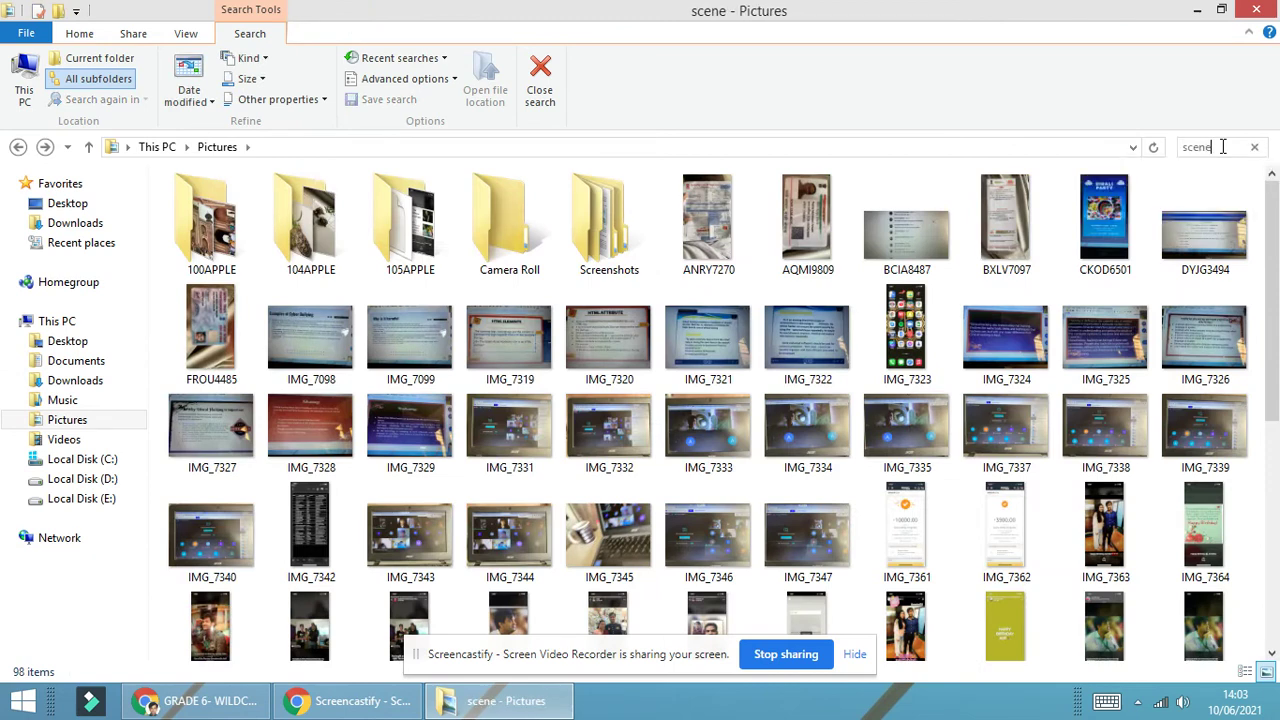
key("BackSpace")
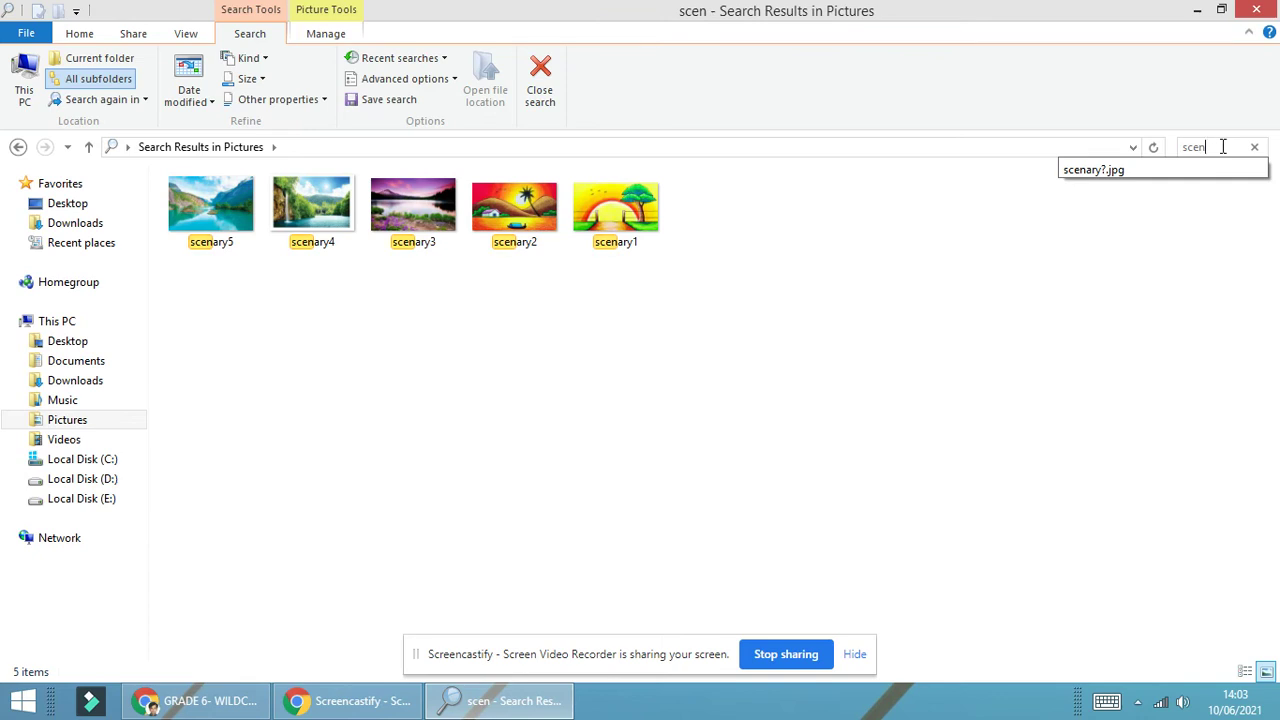
type("?.")
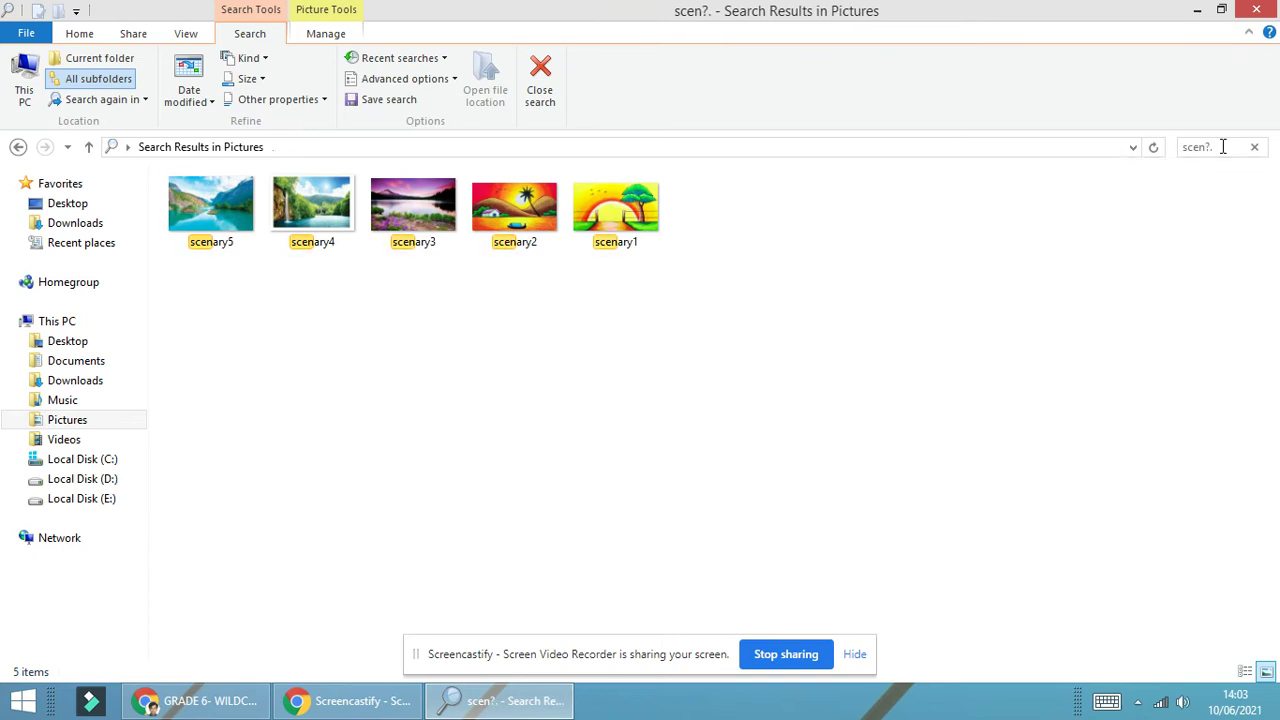
type("jpg")
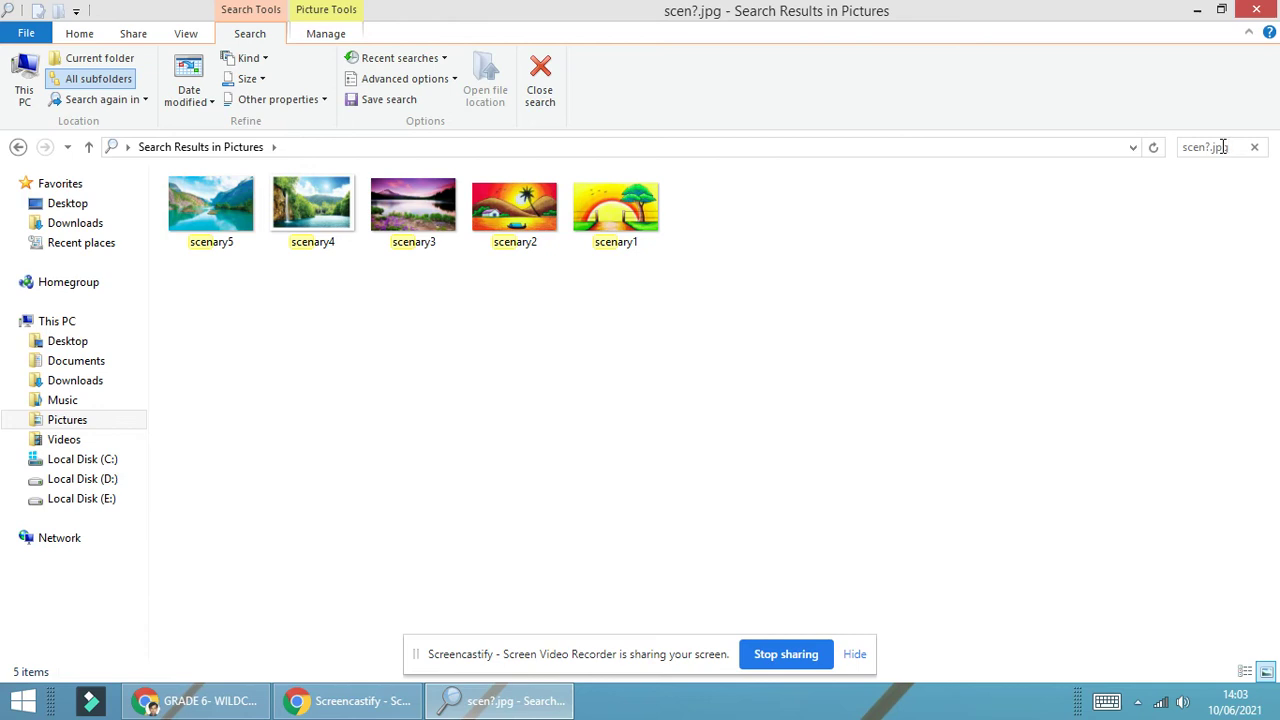
key("BackSpace")
key("BackSpace")
key("BackSpace")
key("BackSpace")
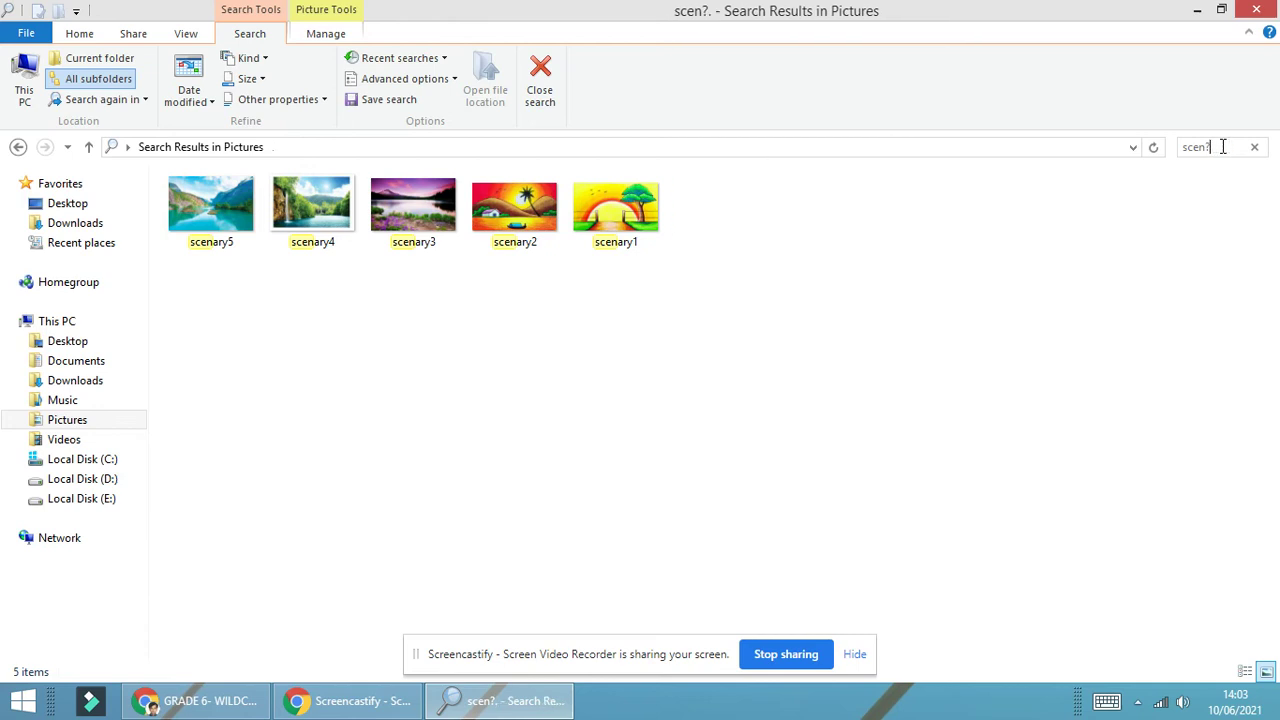
key("BackSpace")
key("BackSpace")
key("BackSpace")
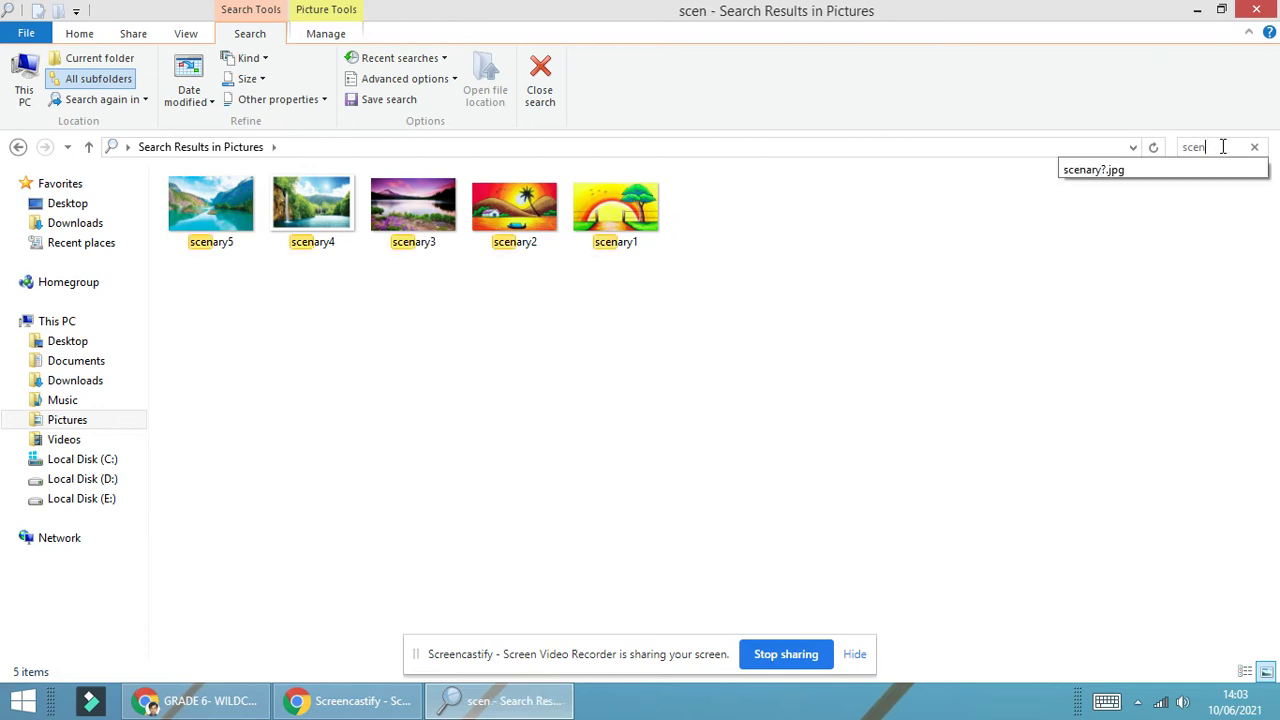
Change the query to s?.jpg to find 7 images, then cut it back to s.
key("BackSpace")
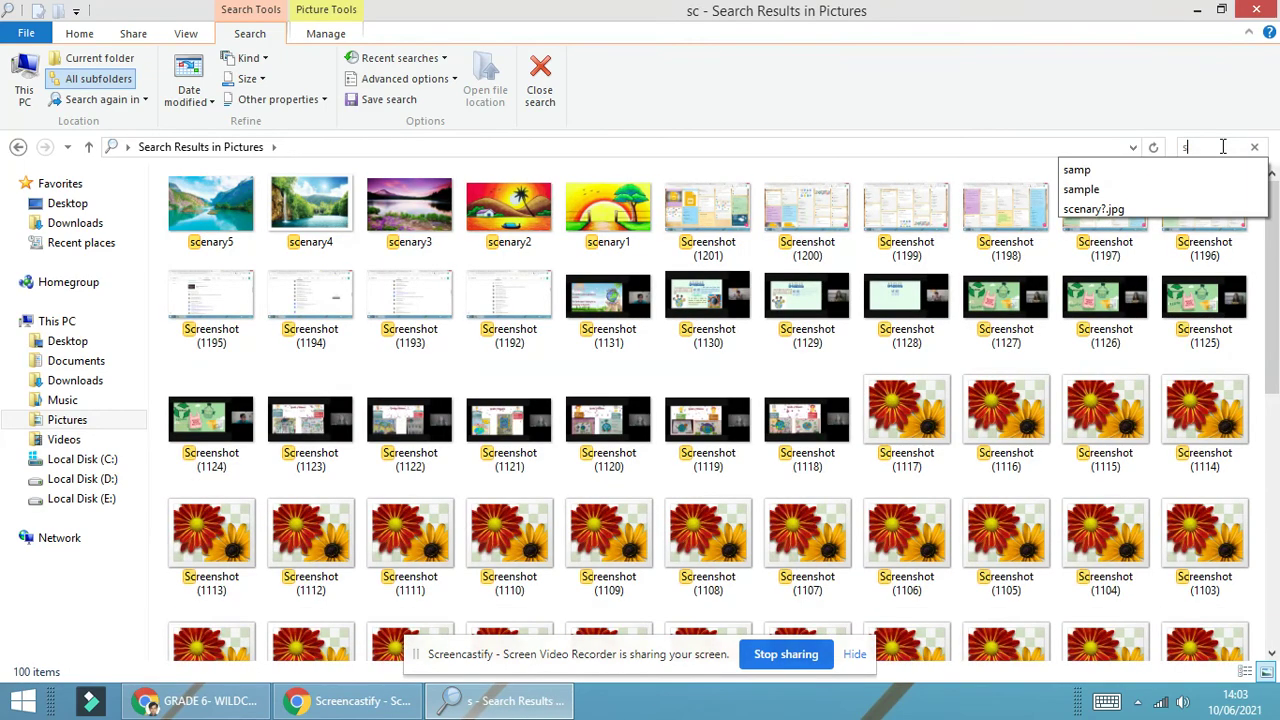
type("?")
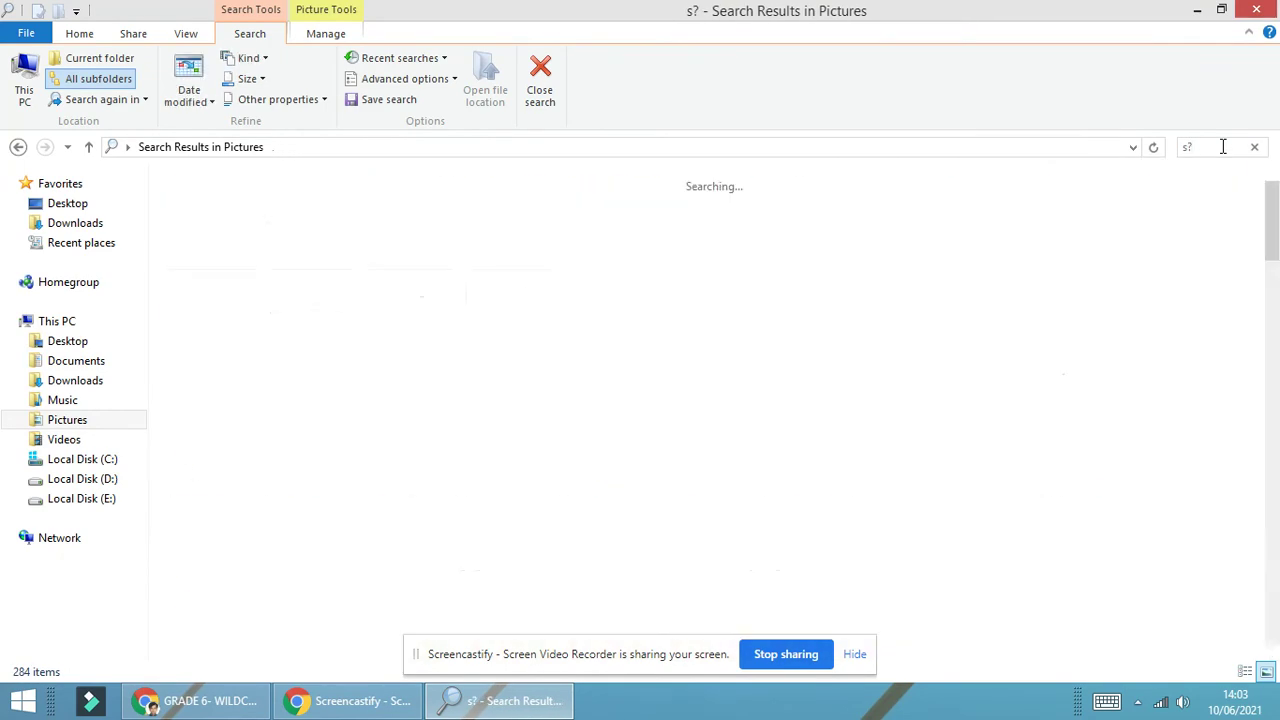
type(".")
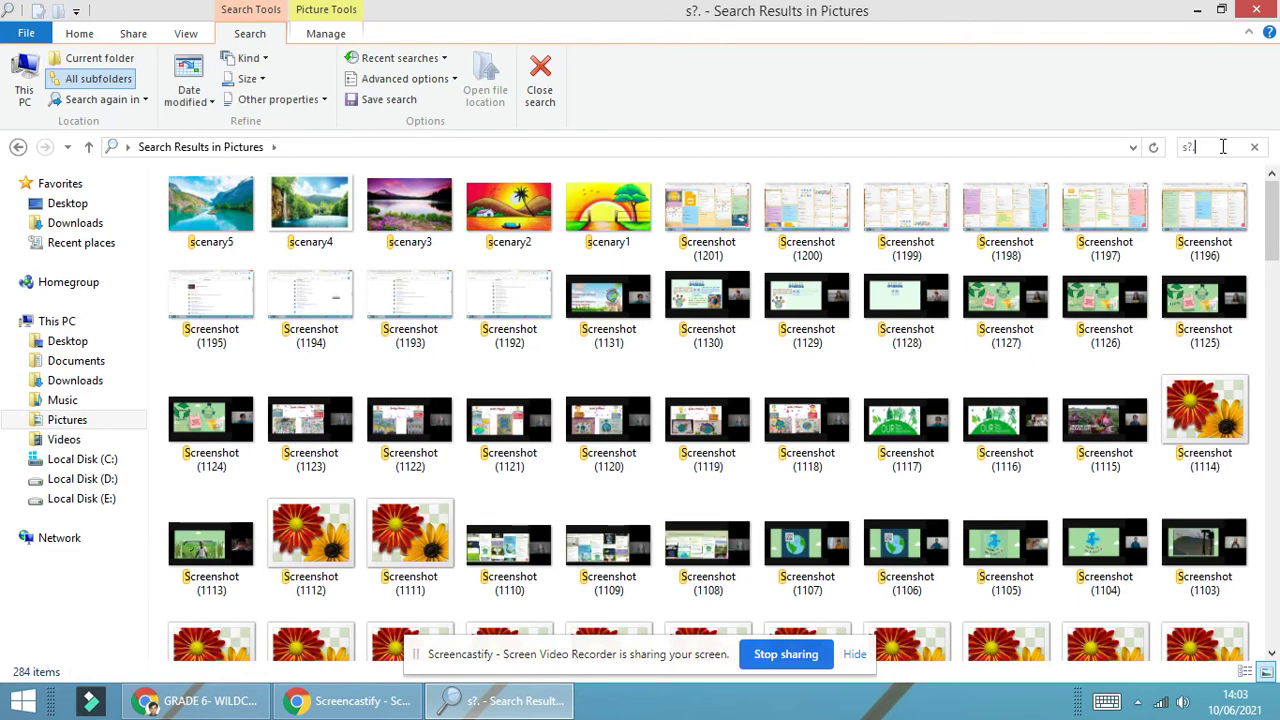
type("jpg")
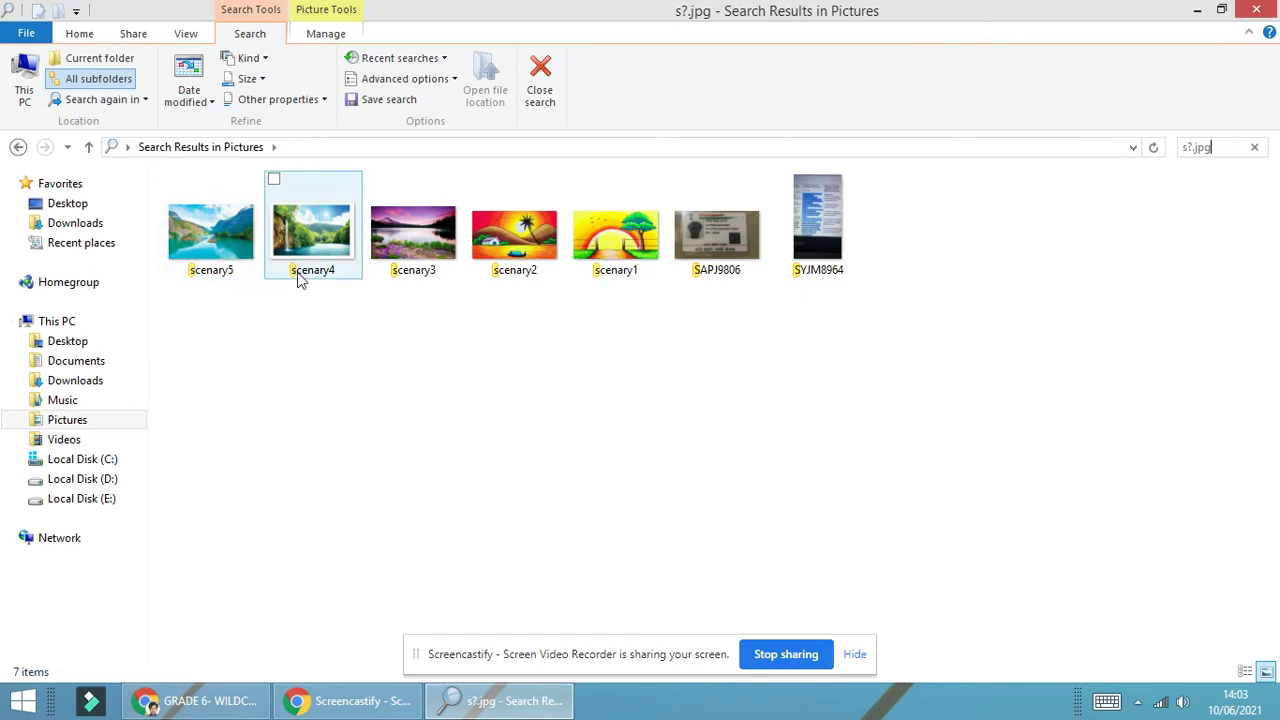
key("BackSpace")
key("BackSpace")
key("BackSpace")
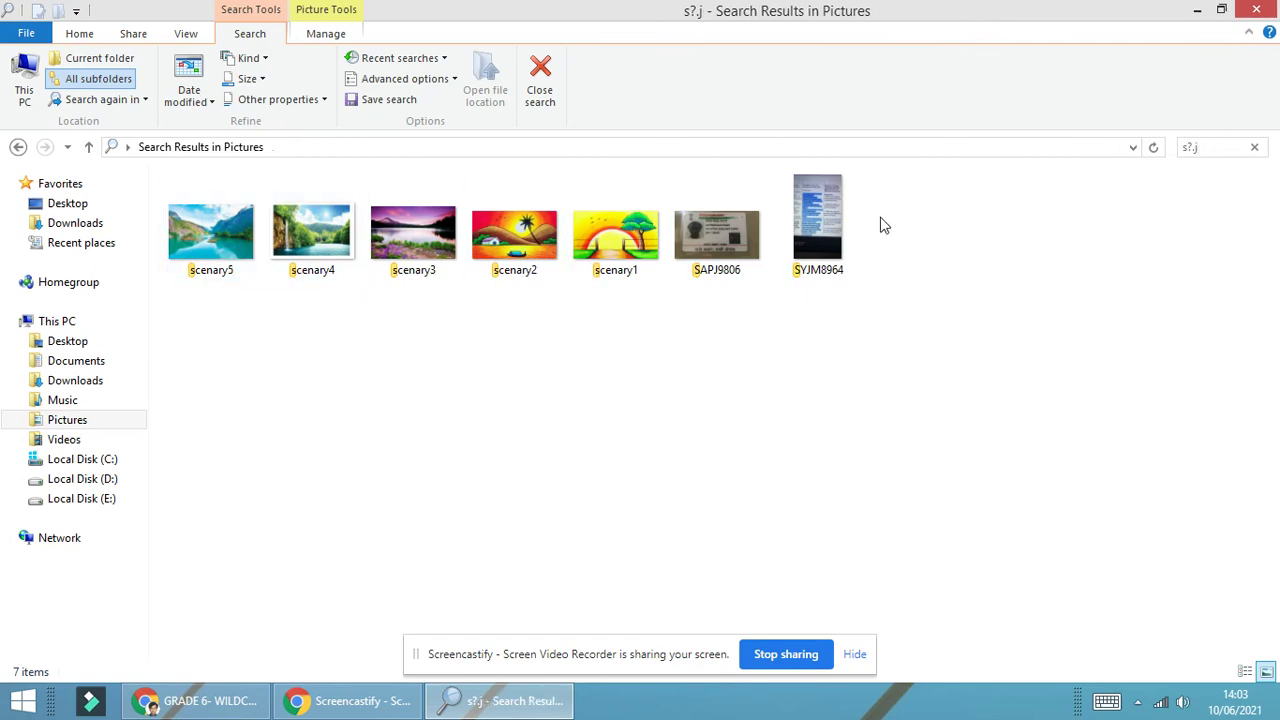
key("BackSpace")
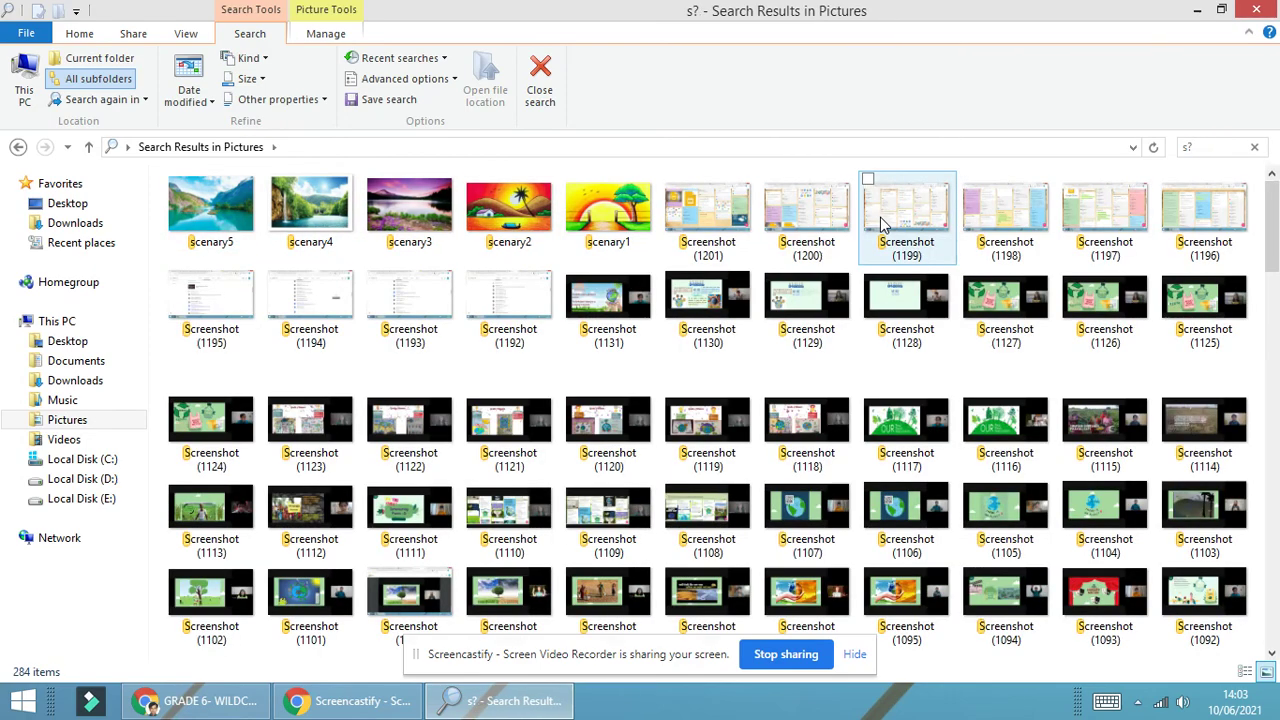
key("BackSpace")
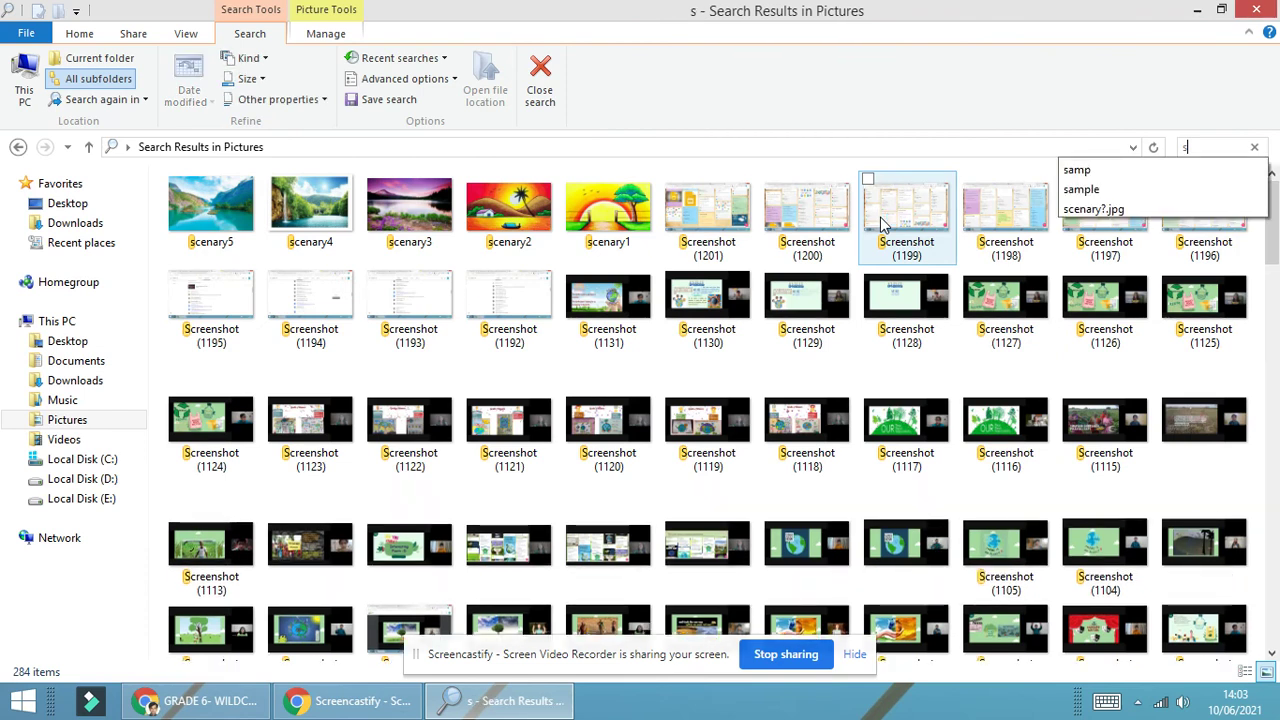